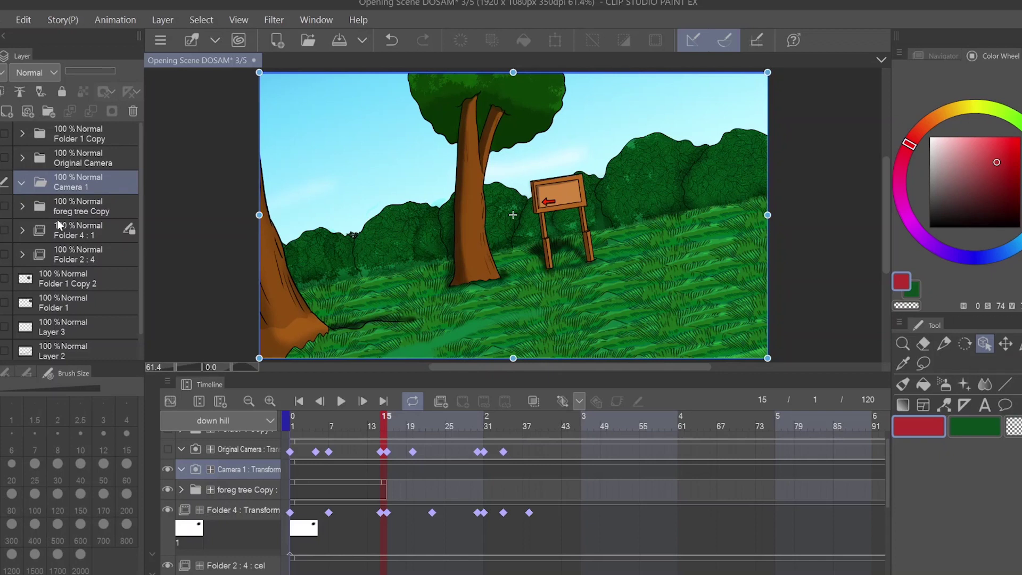
# Move foreg tree Copy, Folder 4 and Folder 2 into the Camera 1 folder, then collapse it
pyautogui.click(56, 207)
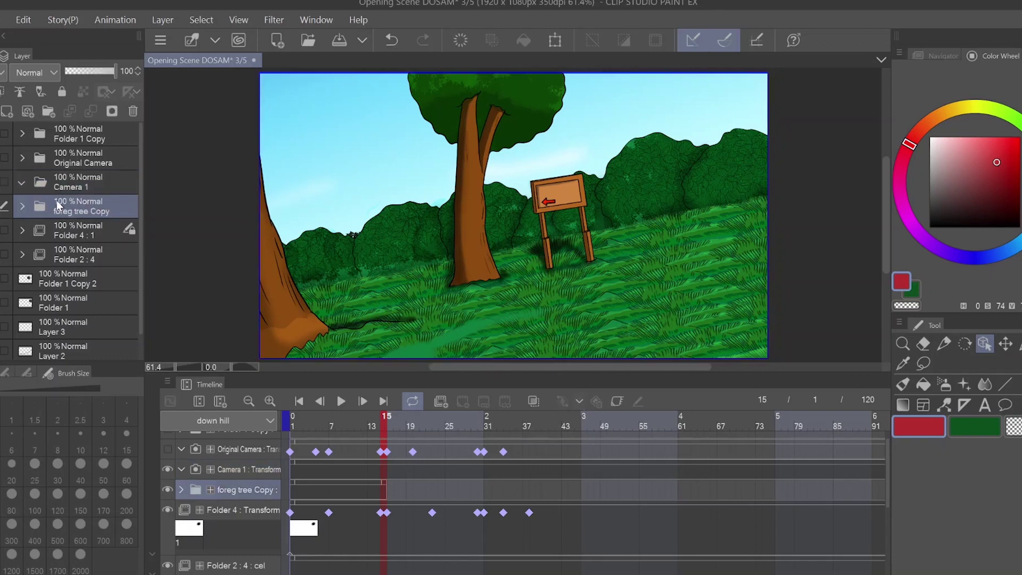
pyautogui.keyDown('shift'); pyautogui.click(62, 251); pyautogui.keyUp('shift')
pyautogui.moveTo(68, 210); pyautogui.dragTo(72, 187)
pyautogui.click(23, 184)
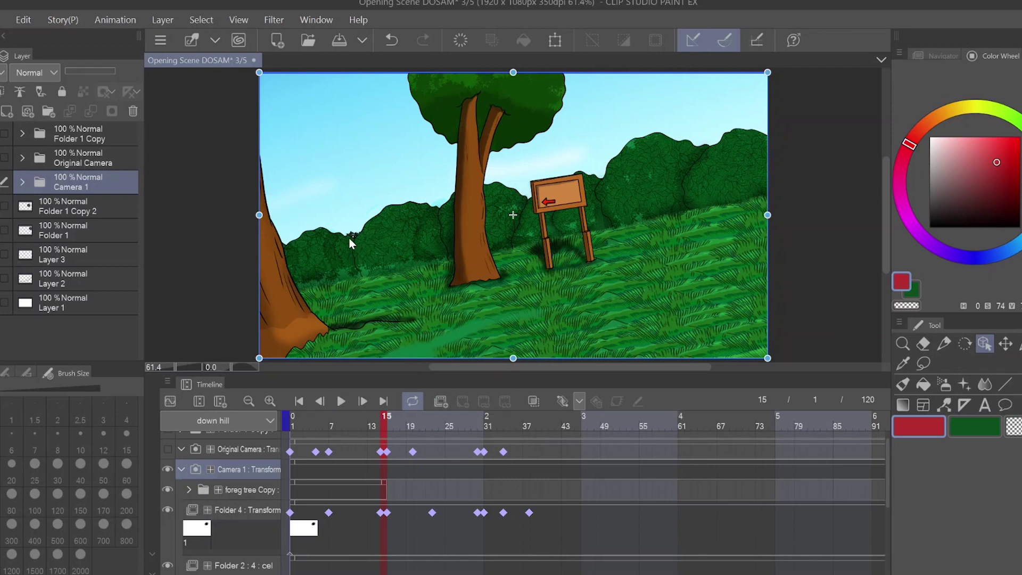
# Play the down hill cut, pause it, and return to the first frame
pyautogui.click(341, 401)
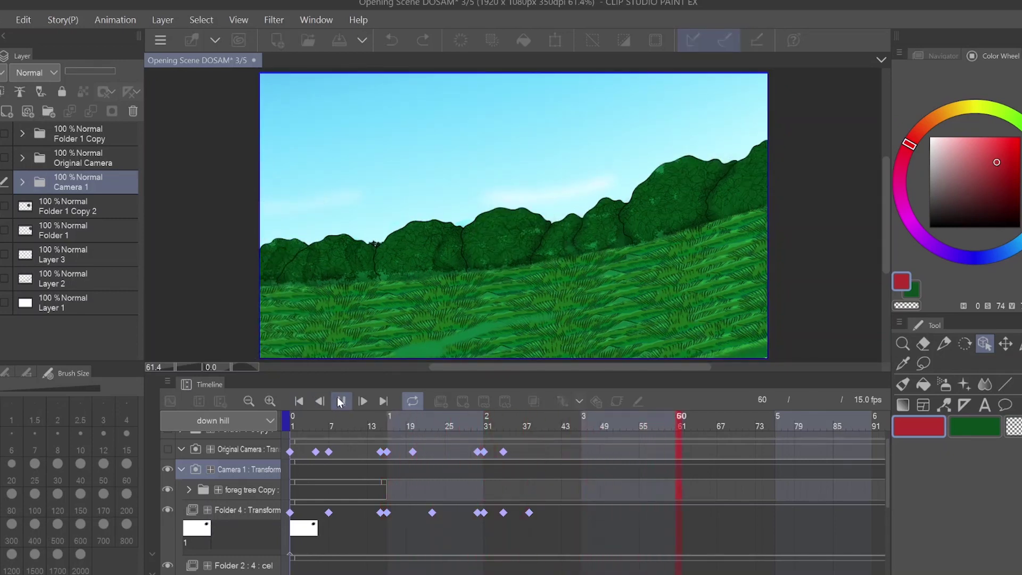
pyautogui.click(341, 400)
pyautogui.click(298, 400)
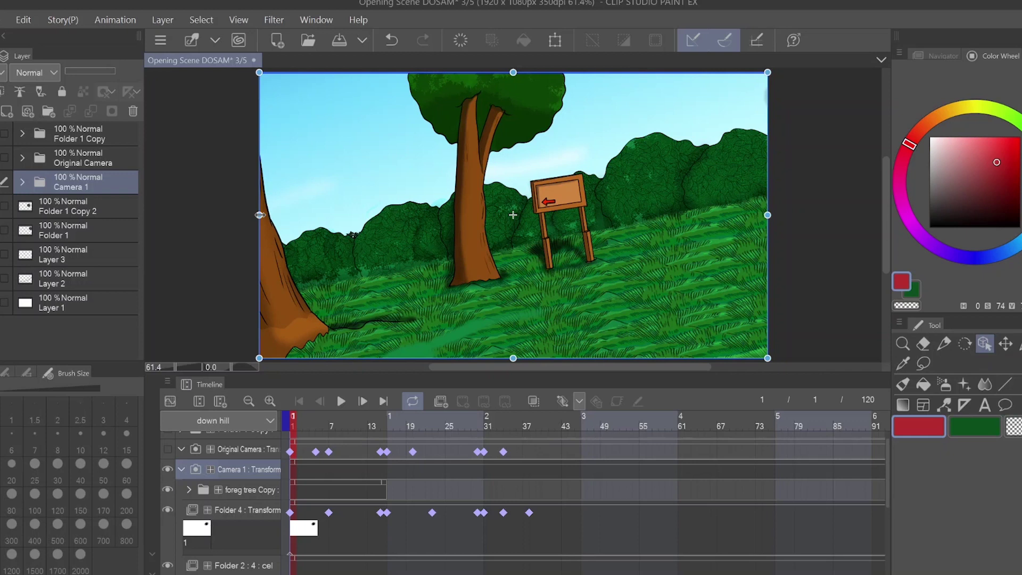
# At frame 1, shrink the camera frame from its left handle and raise it slightly
pyautogui.moveTo(259, 215); pyautogui.dragTo(341, 266)
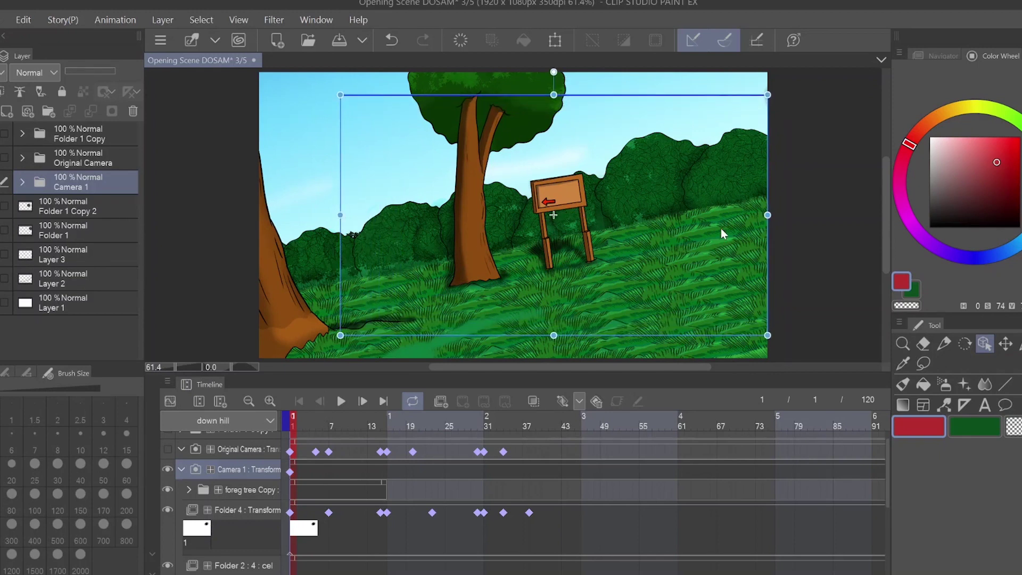
pyautogui.moveTo(655, 205); pyautogui.dragTo(657, 191)
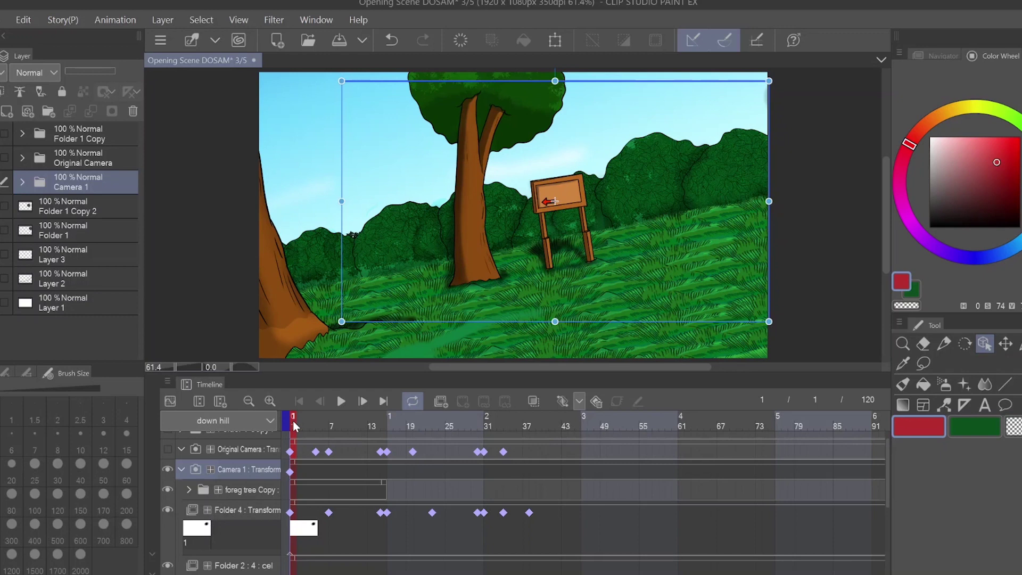
# At frame 5, pan the camera left and down and zoom in toward the trunk and smoke
pyautogui.moveTo(299, 424); pyautogui.dragTo(321, 425)
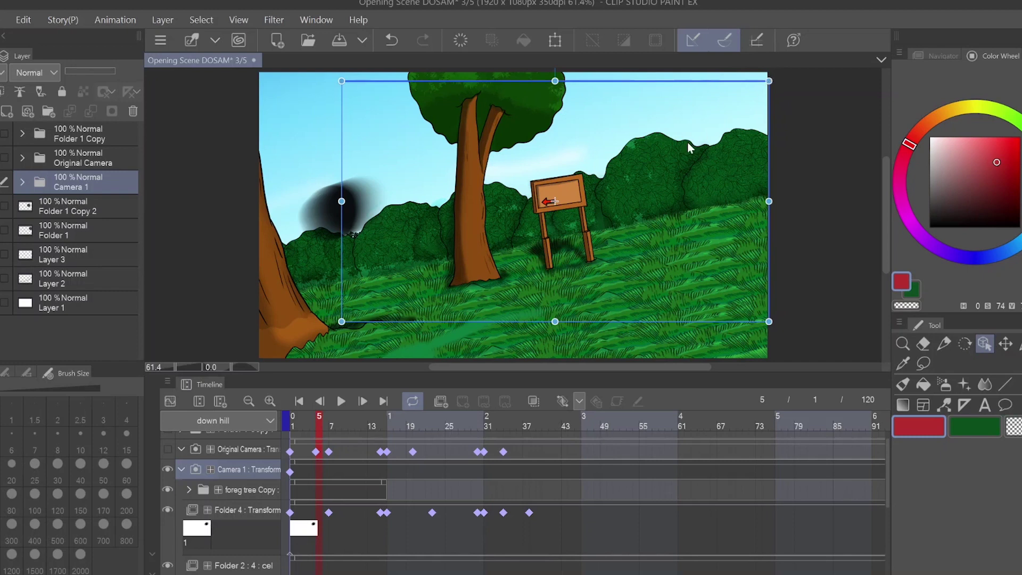
pyautogui.moveTo(688, 142); pyautogui.dragTo(594, 151)
pyautogui.moveTo(675, 91); pyautogui.dragTo(549, 155)
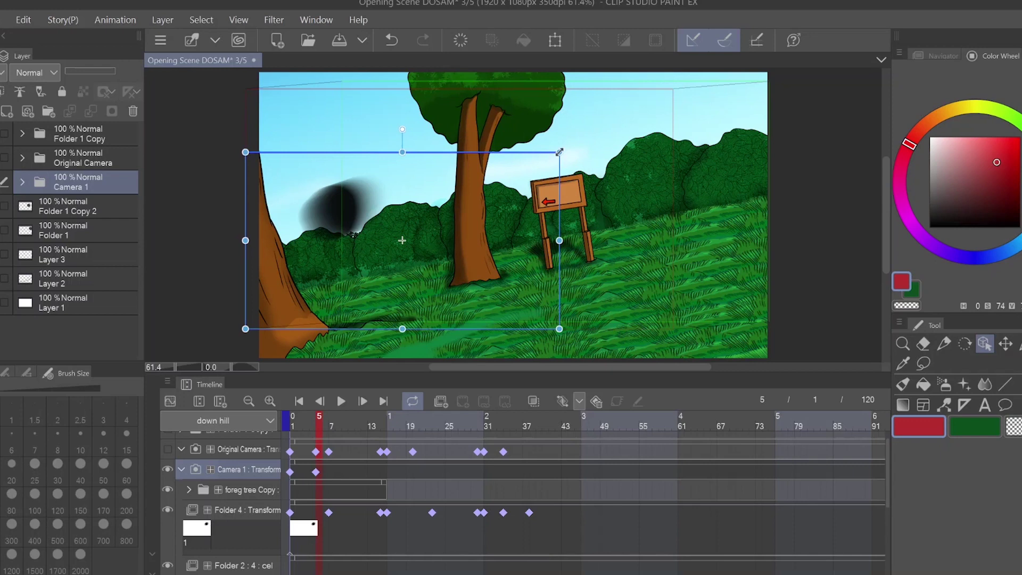
pyautogui.moveTo(449, 248); pyautogui.dragTo(461, 227)
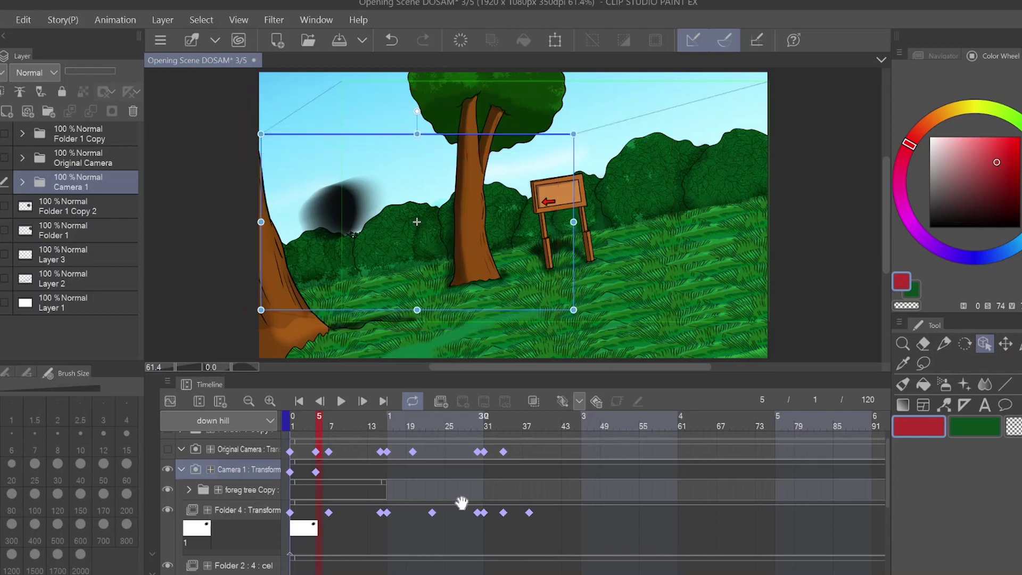
# At frame 7, zoom the camera in a little more, then move ahead to frame 14
pyautogui.moveTo(315, 417); pyautogui.dragTo(332, 421)
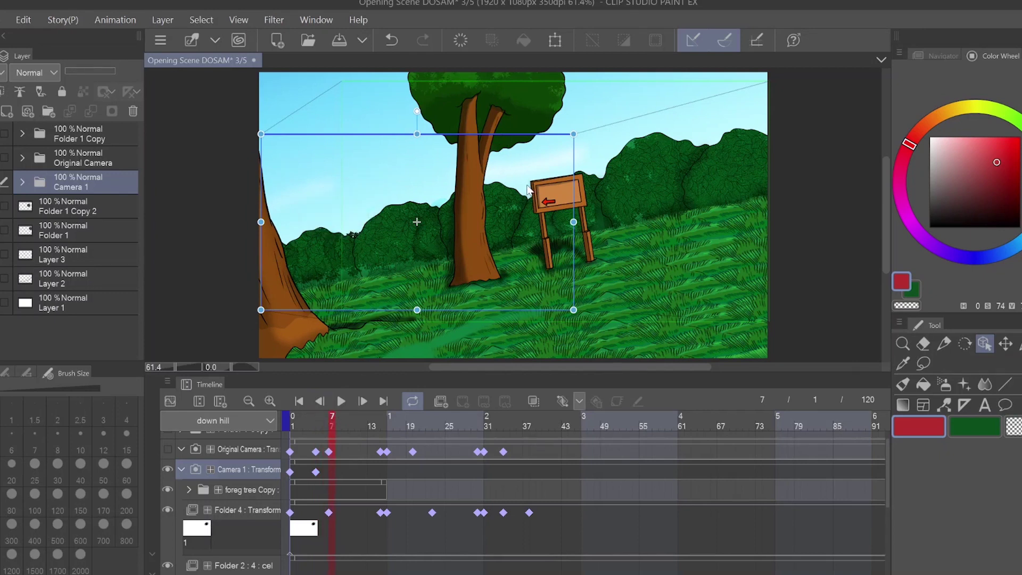
pyautogui.moveTo(573, 135); pyautogui.dragTo(547, 141)
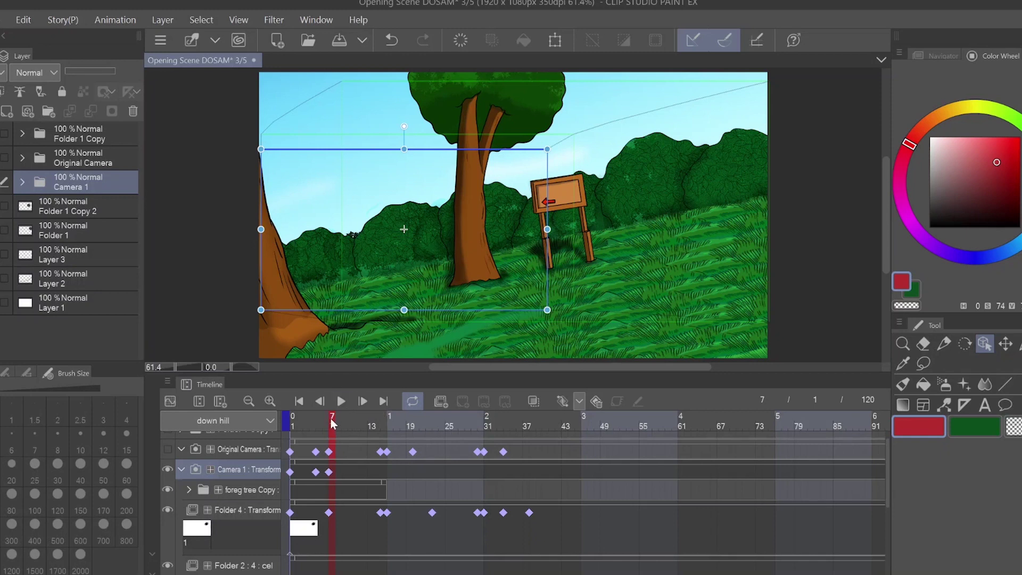
pyautogui.moveTo(332, 423); pyautogui.dragTo(380, 420)
pyautogui.moveTo(886, 477); pyautogui.dragTo(886, 498)
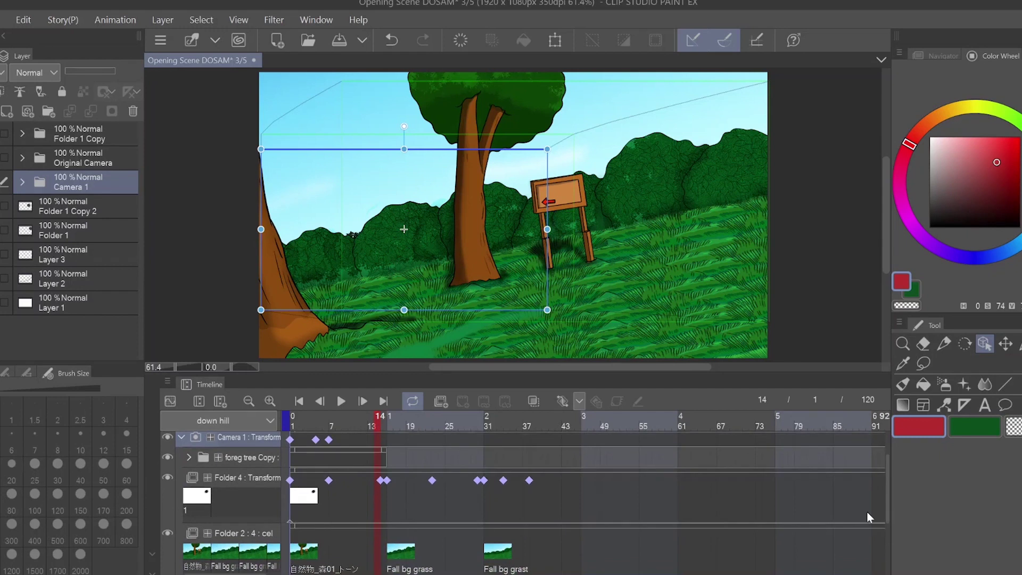
# Add a holding keyframe at frame 14 and paste the frame-1 camera keyframe at frame 16
pyautogui.click(562, 401)
pyautogui.click(290, 439)
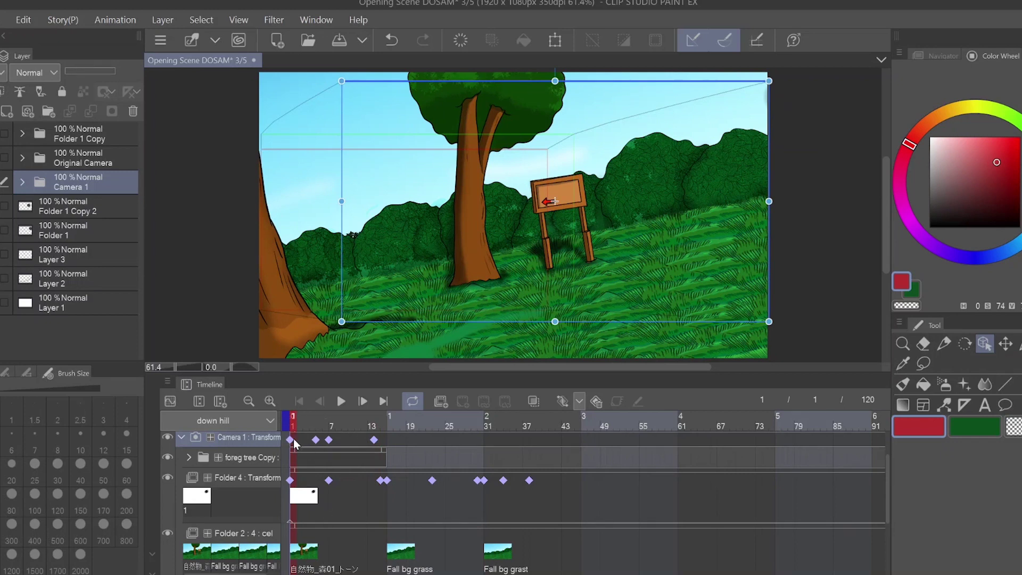
pyautogui.click(291, 440)
pyautogui.click(385, 438)
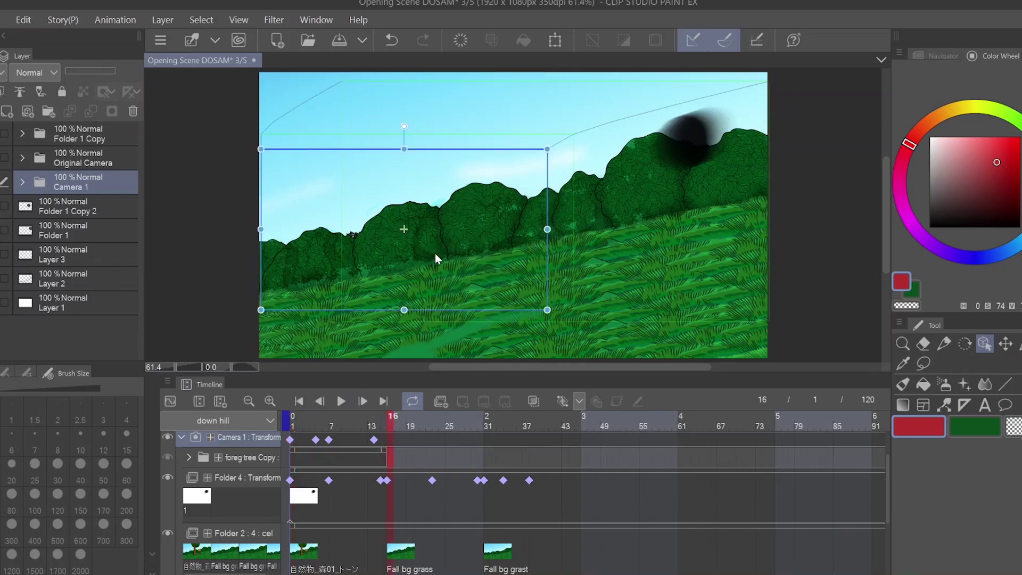
pyautogui.hotkey('ctrl', 'v')
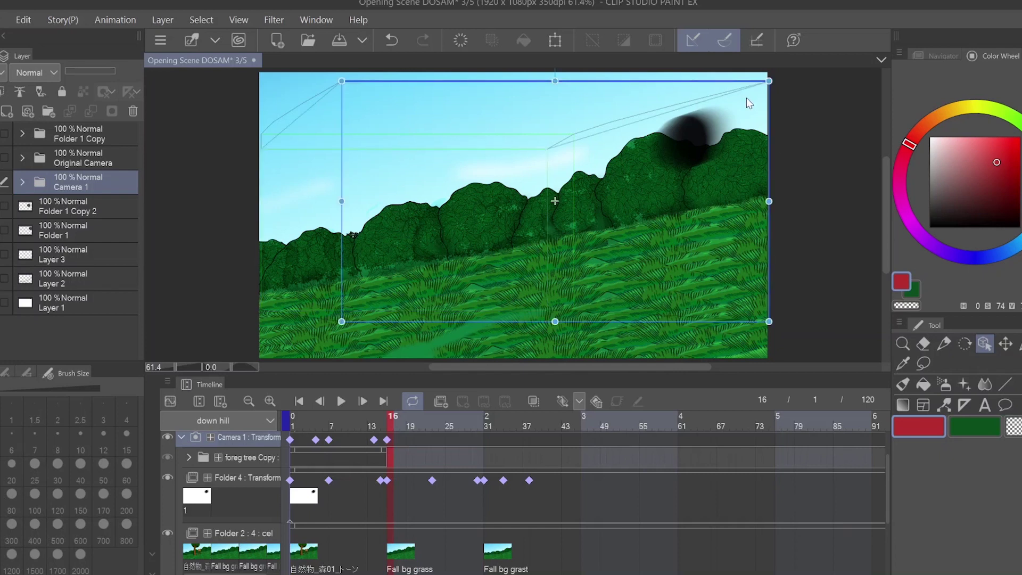
pyautogui.click(375, 440)
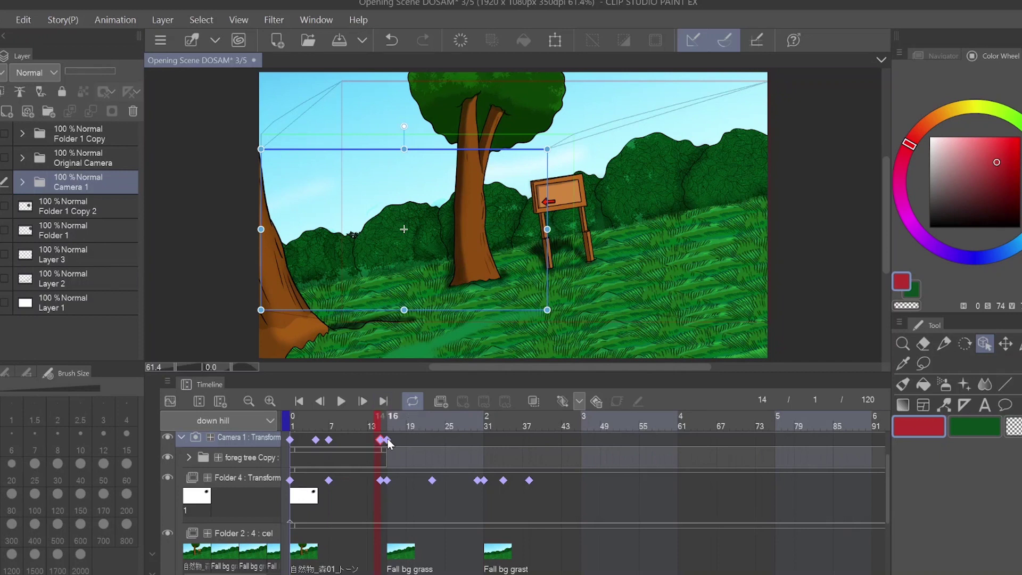
pyautogui.click(388, 440)
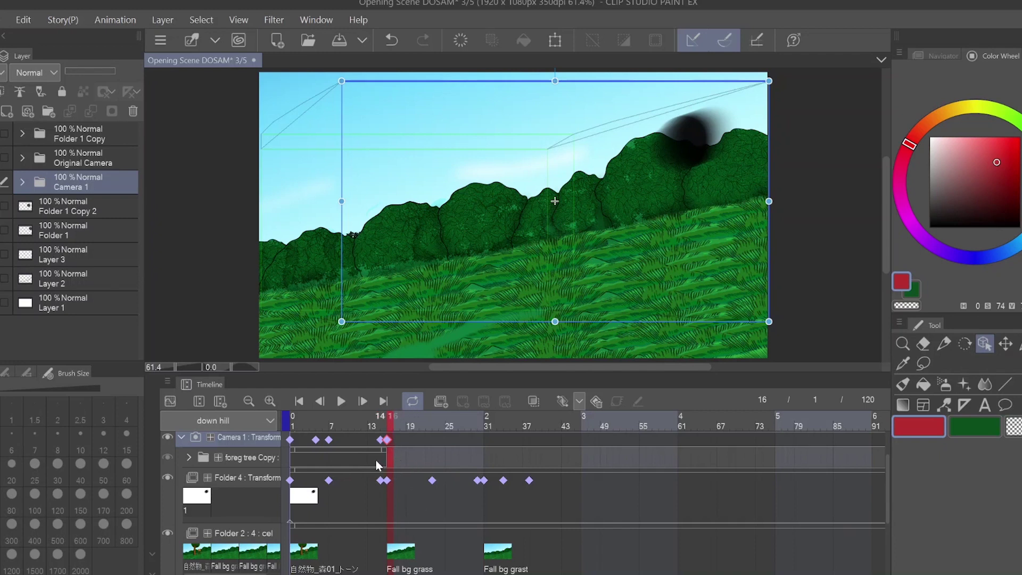
# Preview the frames after the frame-16 keyframe, settling on frame 20
pyautogui.click(388, 440)
pyautogui.moveTo(394, 420); pyautogui.dragTo(424, 419)
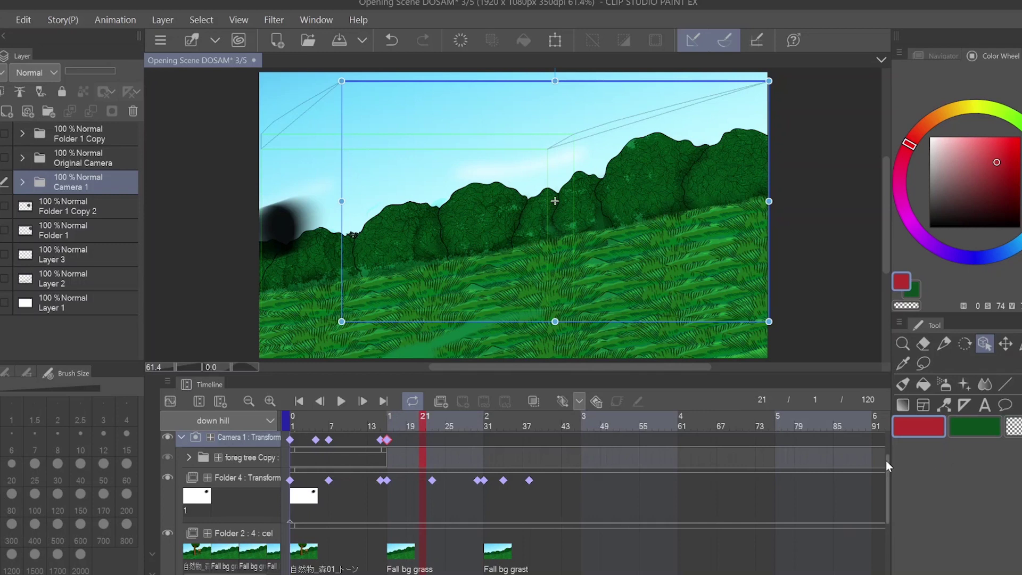
pyautogui.moveTo(886, 461); pyautogui.dragTo(887, 429)
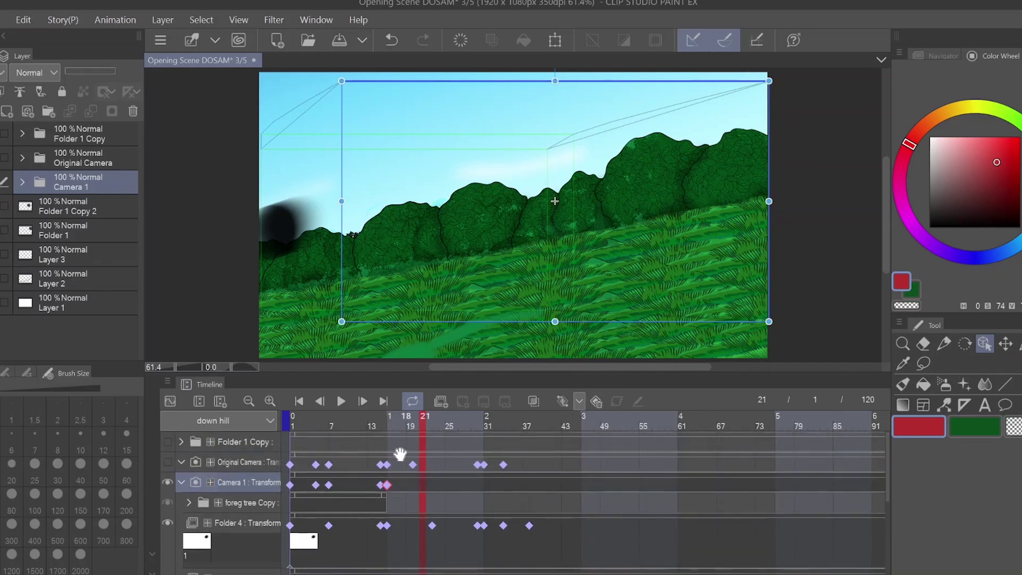
pyautogui.click(415, 425)
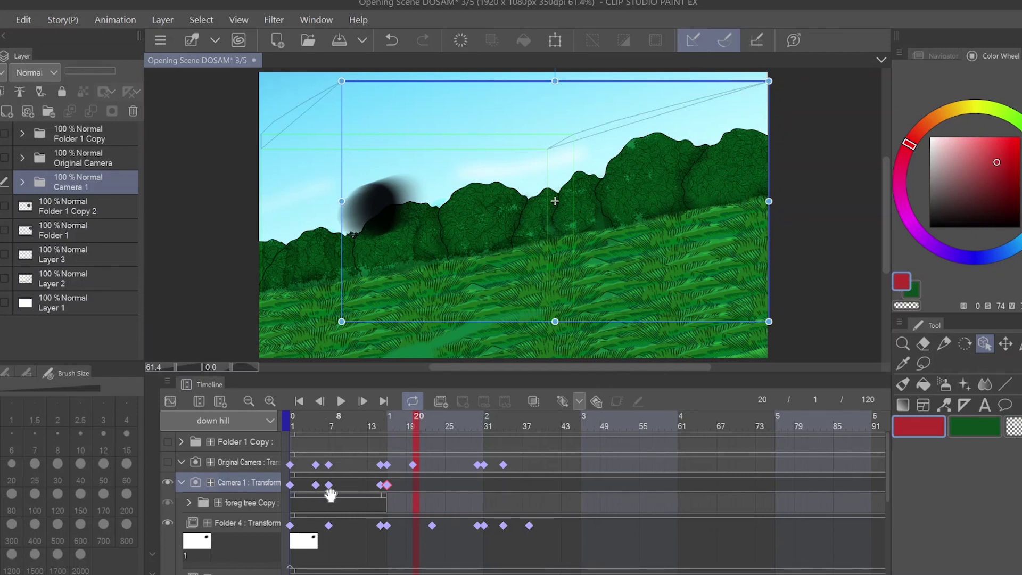
# Copy the frame 5 and 7 camera keyframes and paste them at frame 20
pyautogui.click(318, 486)
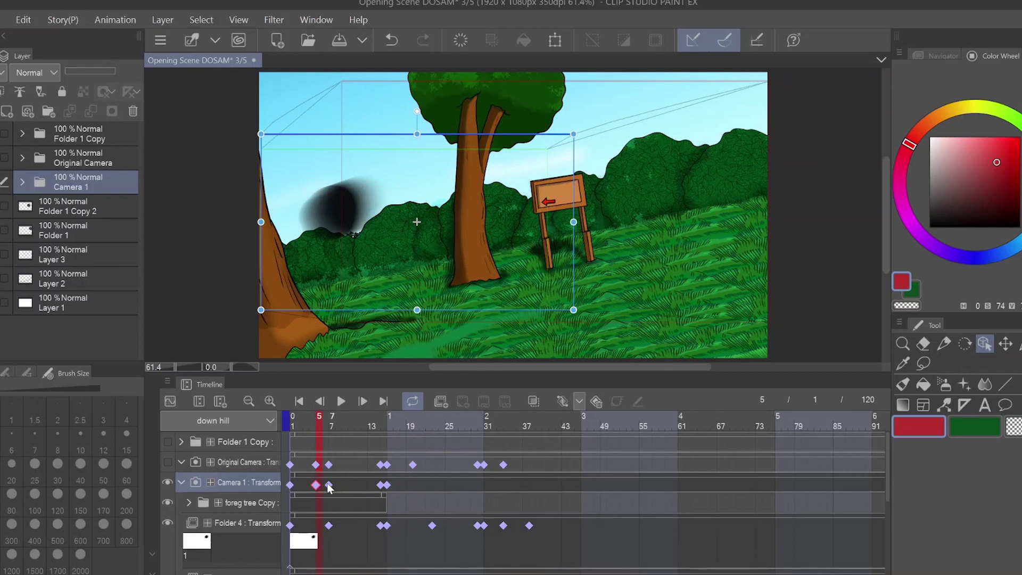
pyautogui.keyDown('shift'); pyautogui.click(329, 485); pyautogui.keyUp('shift')
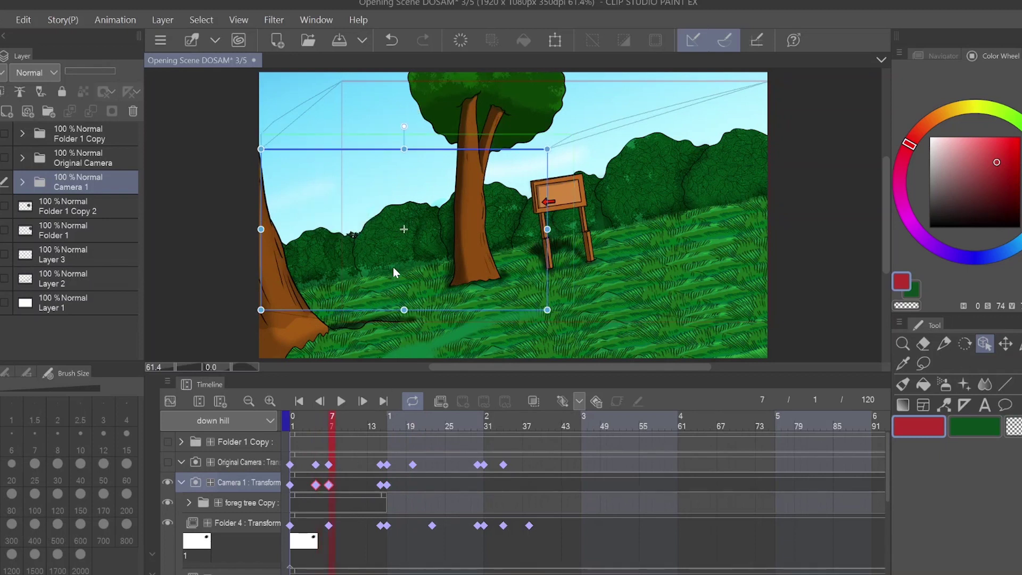
pyautogui.click(413, 485)
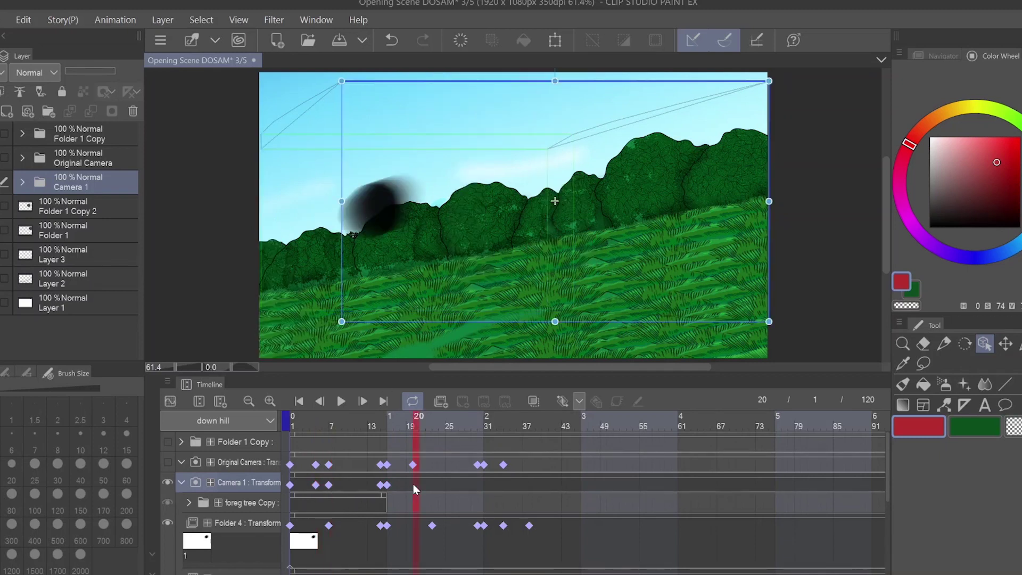
pyautogui.hotkey('ctrl', 'v')
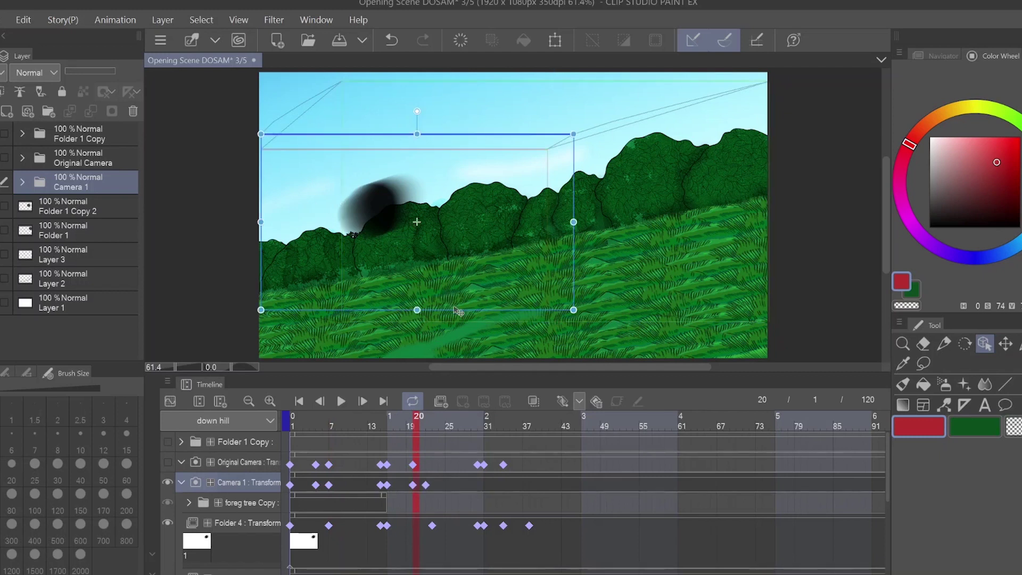
pyautogui.click(382, 486)
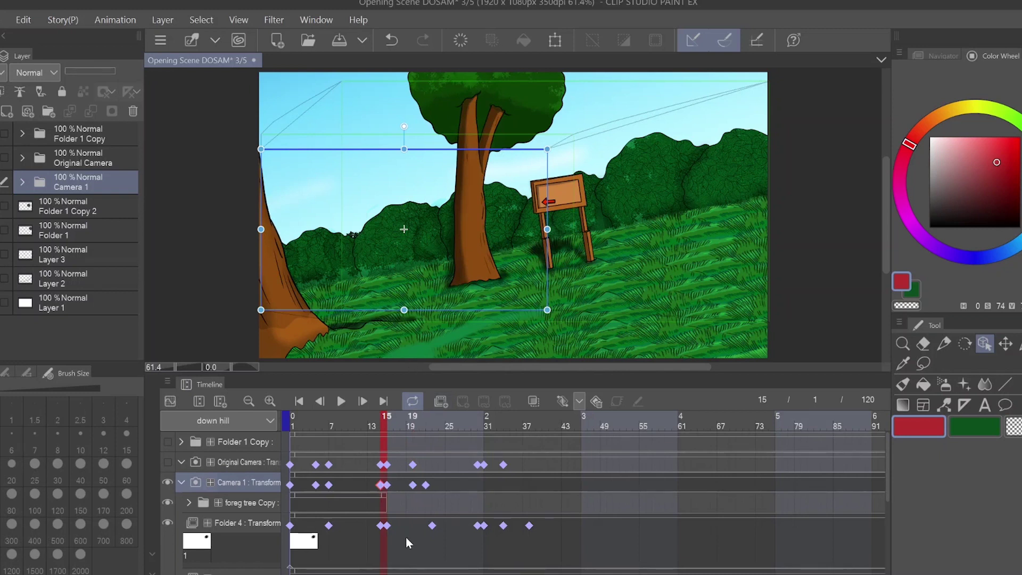
pyautogui.click(477, 485)
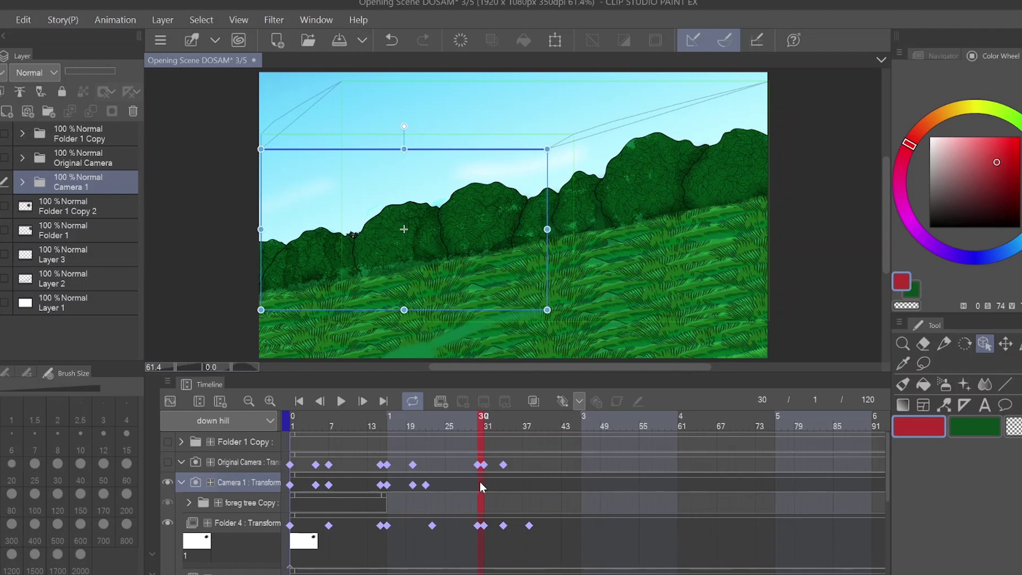
# Add a keyframe at frame 30 and paste copies of the frame 16 and 19 keyframes at frame 31
pyautogui.click(529, 294)
pyautogui.moveTo(484, 423); pyautogui.dragTo(493, 423)
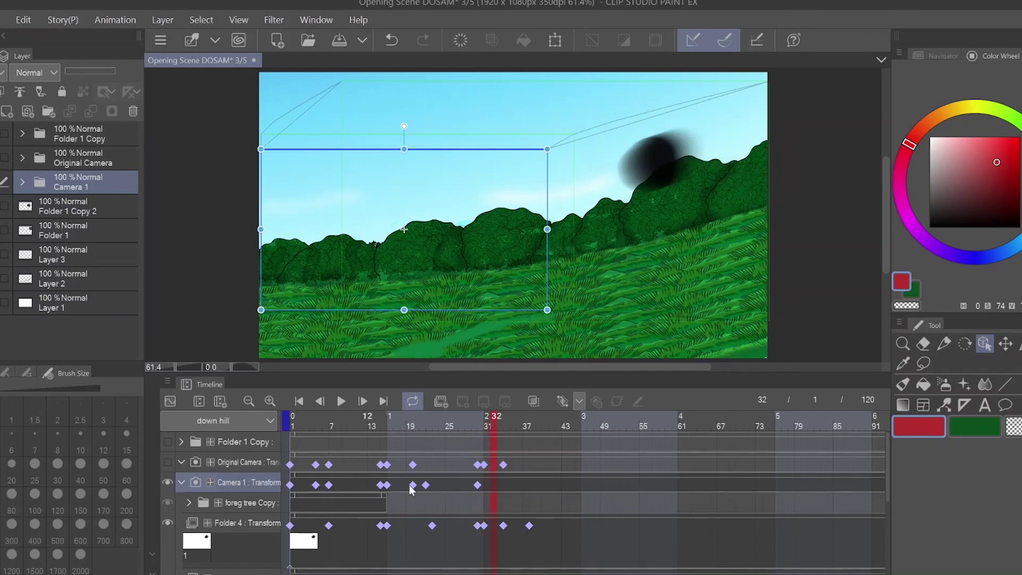
pyautogui.click(386, 485)
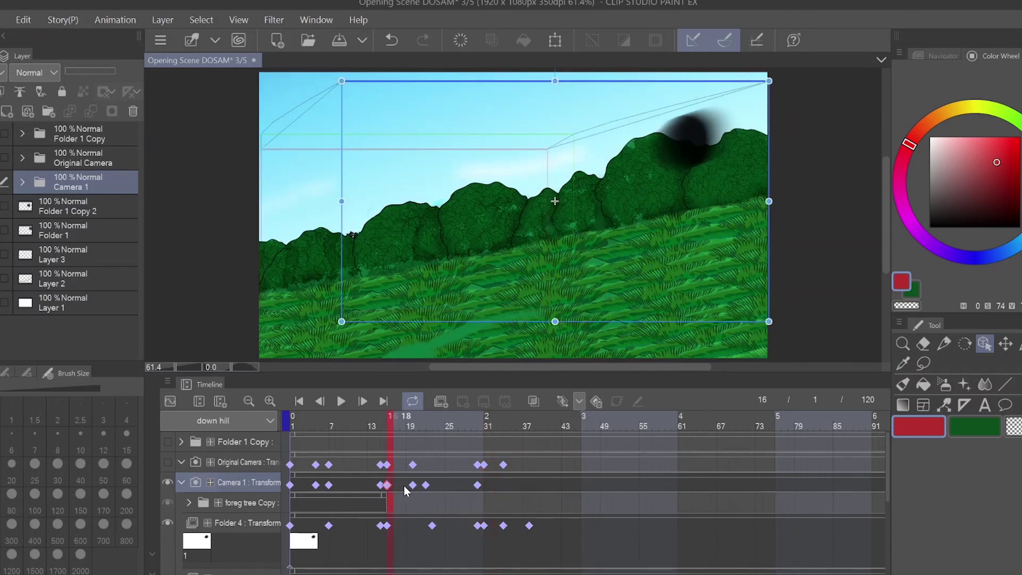
pyautogui.click(413, 485)
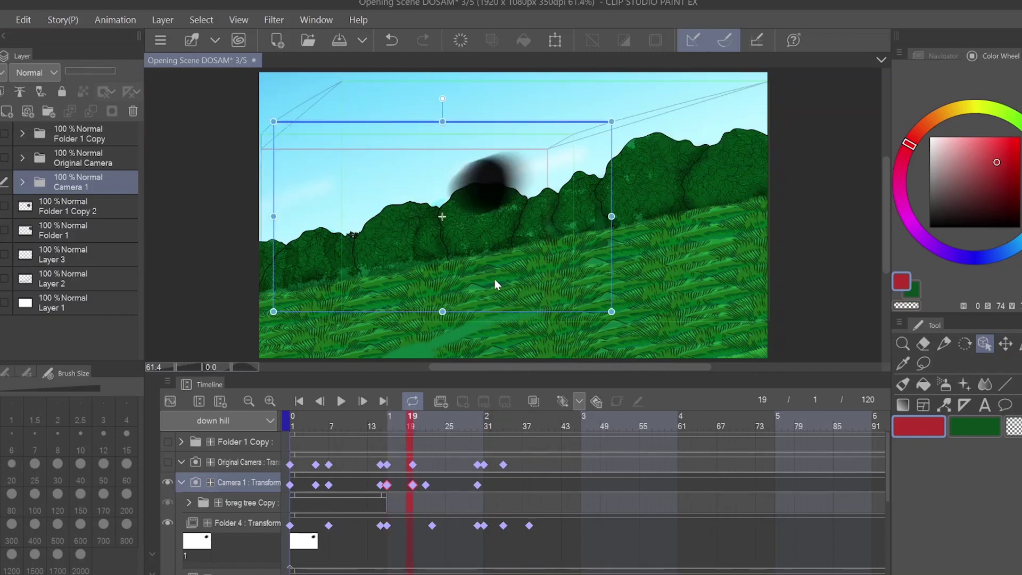
pyautogui.click(487, 482)
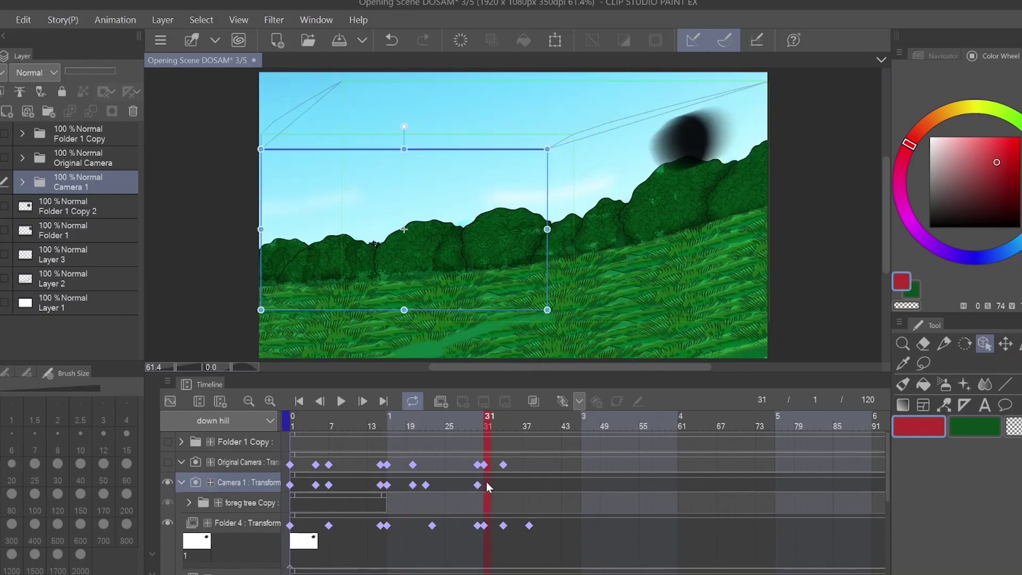
pyautogui.hotkey('ctrl', 'v')
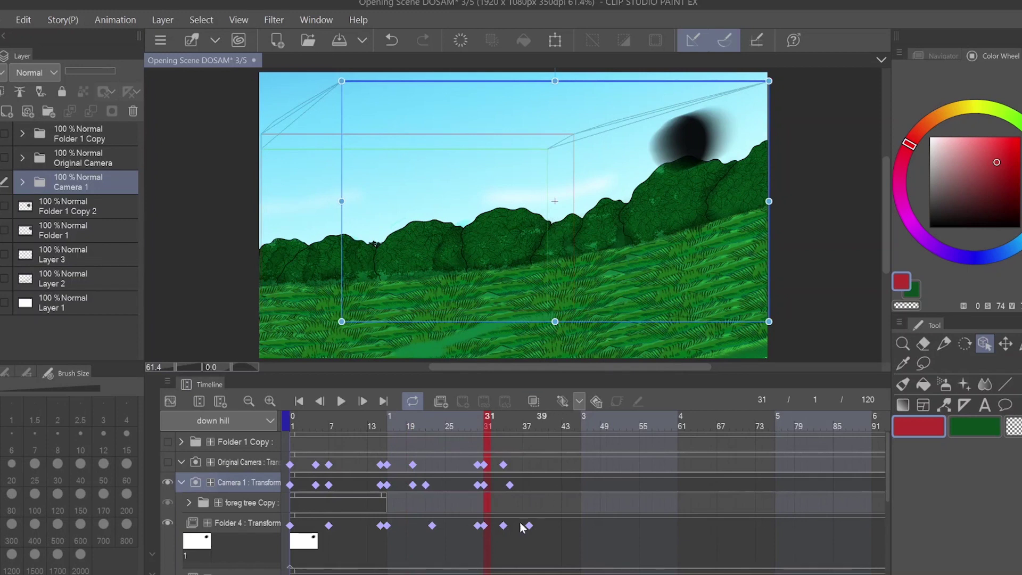
# Shift the last pasted keyframe one frame earlier and preview frames 25–41
pyautogui.click(509, 485)
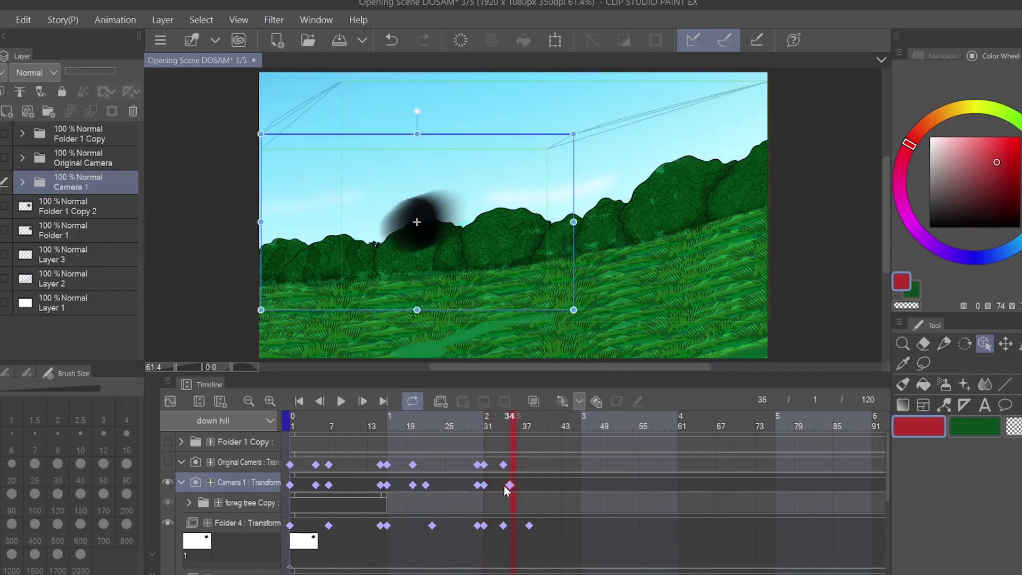
pyautogui.moveTo(505, 490); pyautogui.dragTo(503, 485)
pyautogui.moveTo(512, 423); pyautogui.dragTo(449, 422)
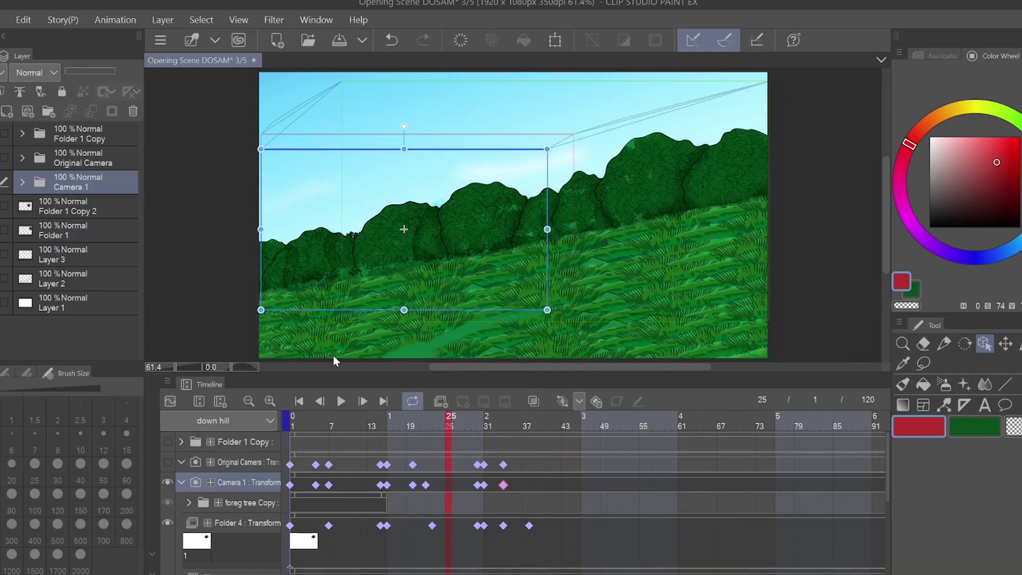
pyautogui.click(389, 431)
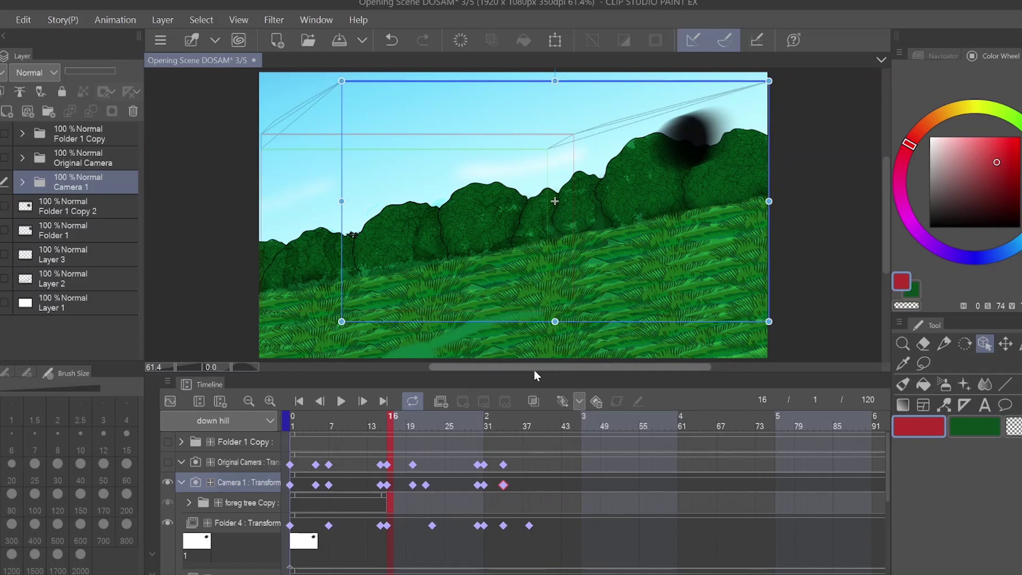
# Lower the timeline splitter to enlarge the canvas, then play and stop the camera animation
pyautogui.moveTo(521, 374); pyautogui.dragTo(519, 449)
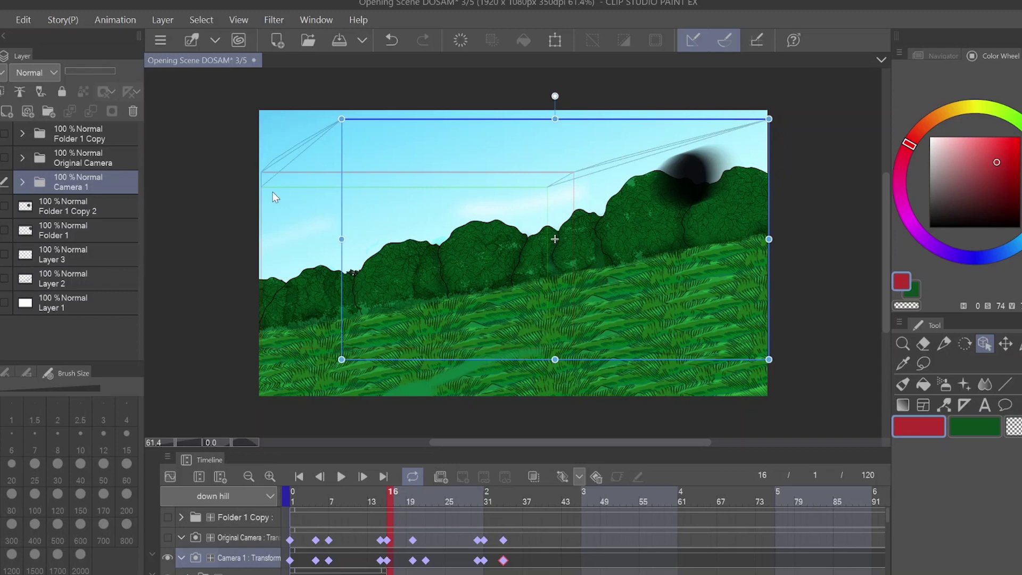
pyautogui.click(341, 477)
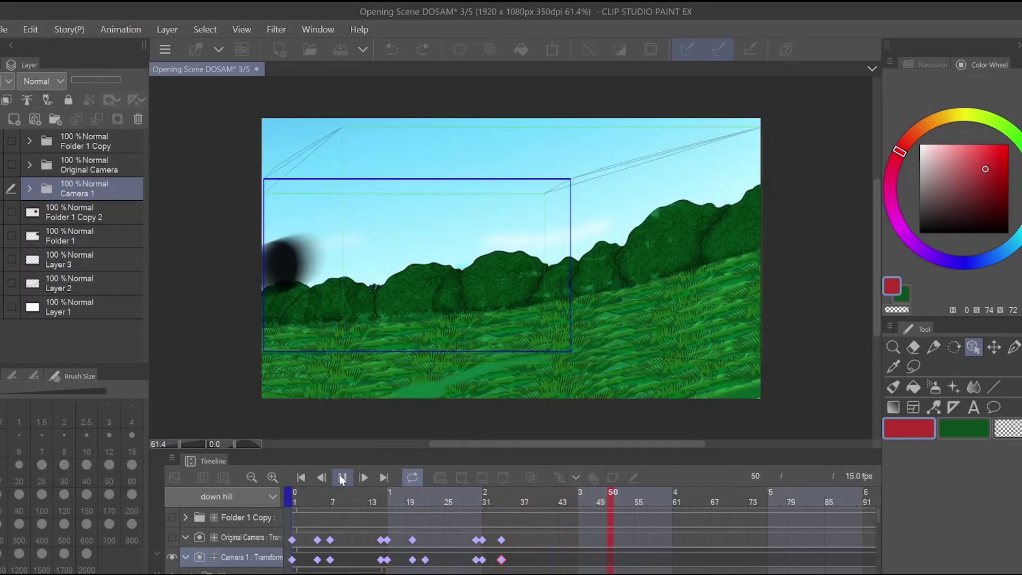
pyautogui.click(342, 479)
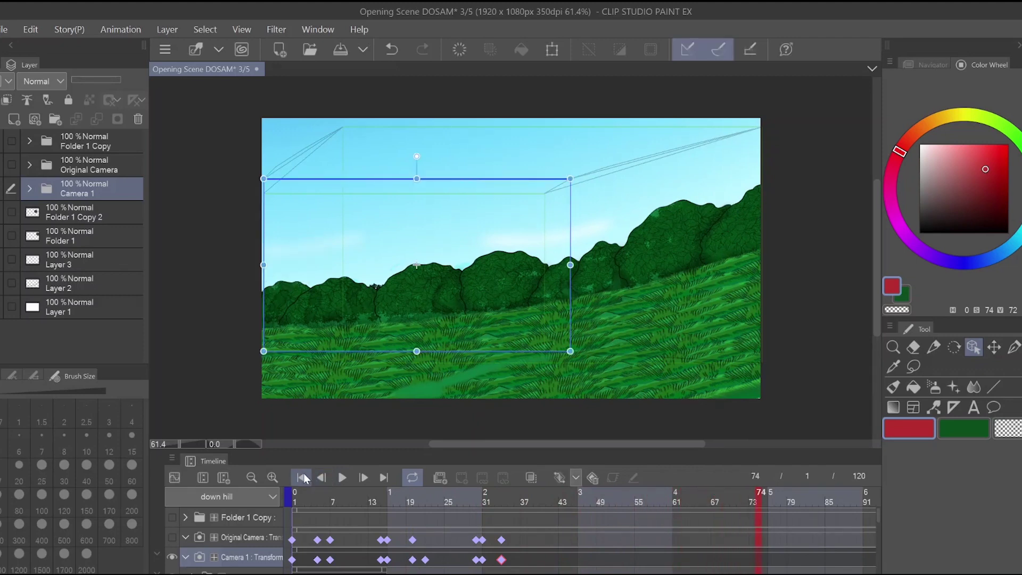